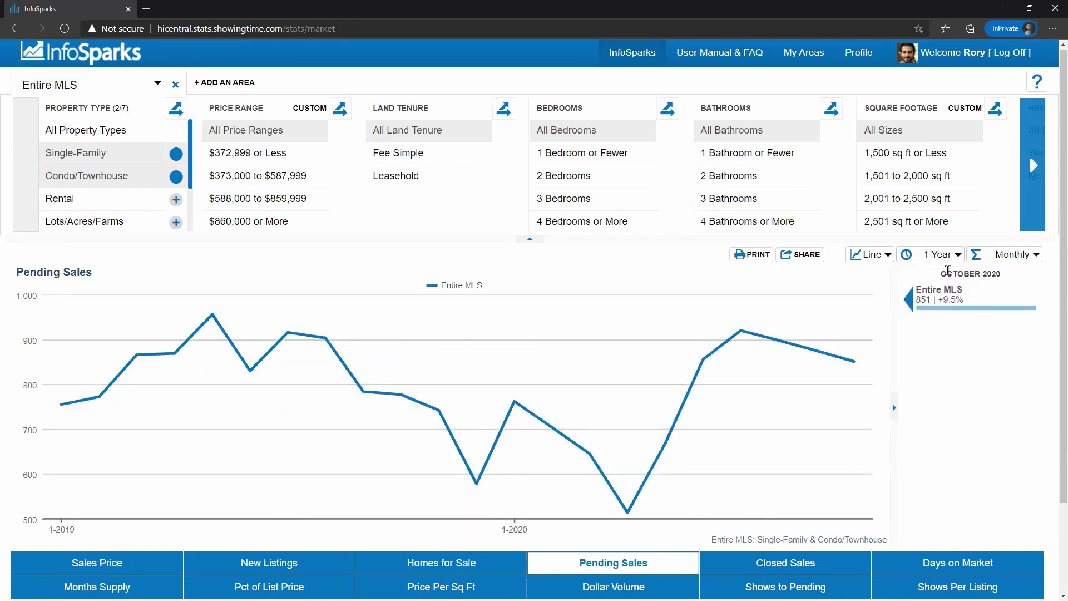
Step: Show Pending Sales for the Entire MLS over the Max time frame, and narrow the chart to 10 Years
click(941, 255)
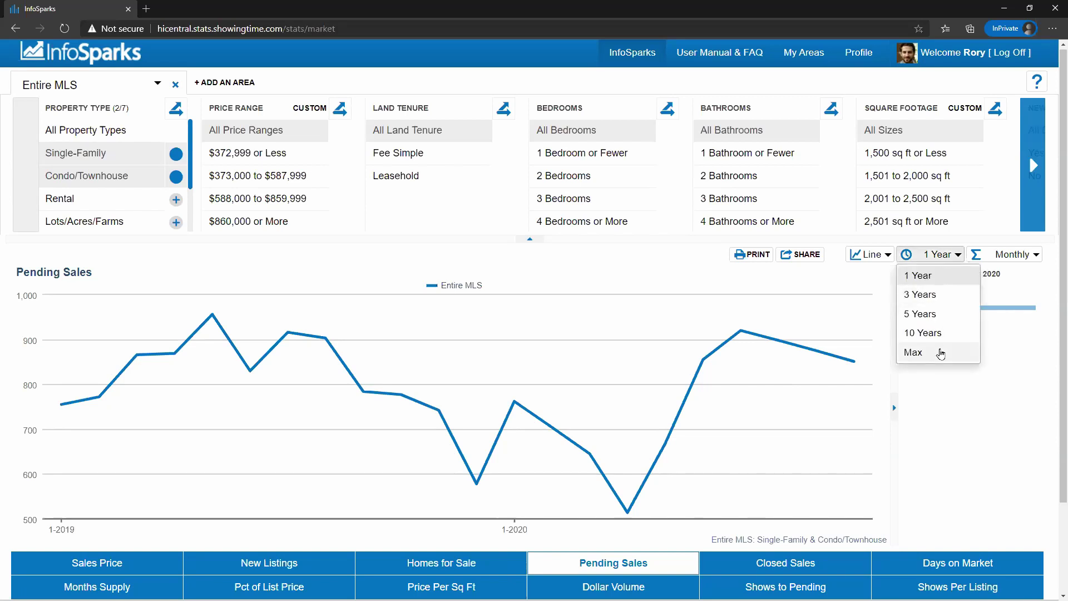
click(941, 353)
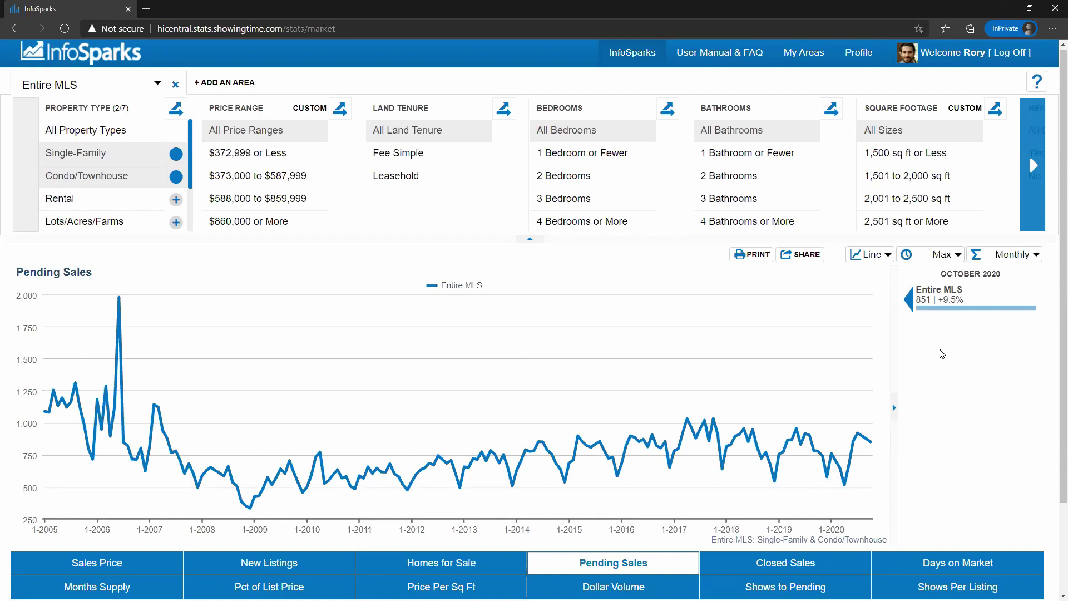
click(943, 255)
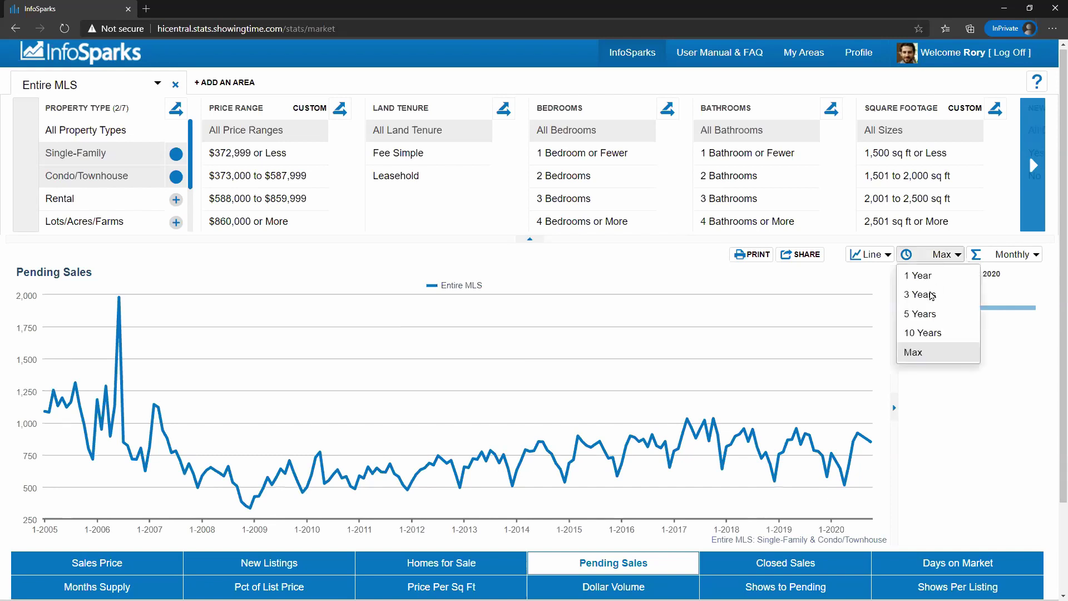
click(913, 334)
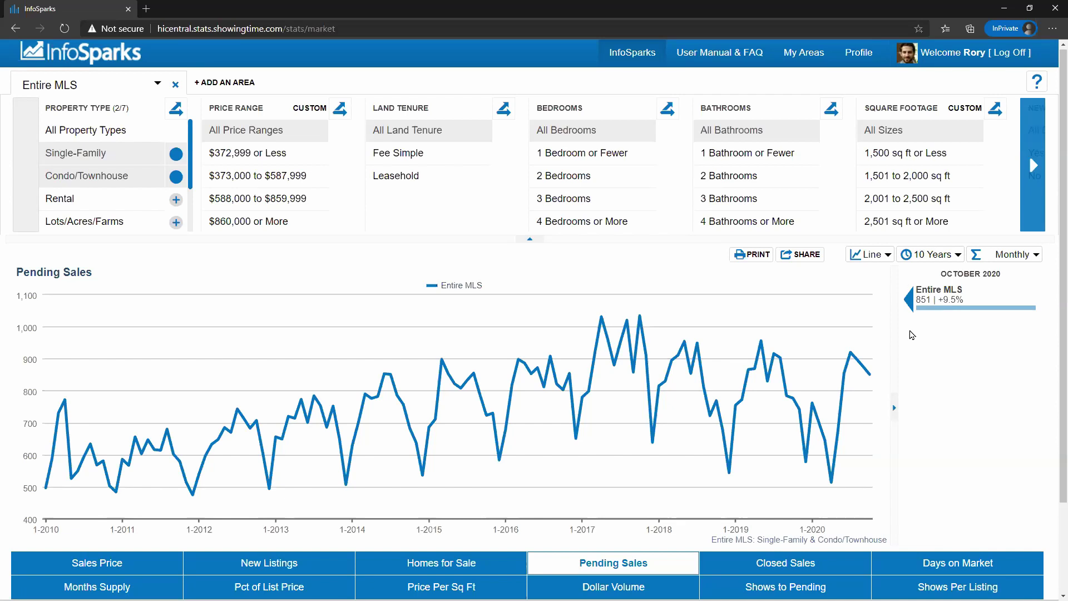
Step: Inspect the April and July 2020 Pending Sales points, and set the chart's calculation to Rolling 12 Months
mouse_move(833, 494)
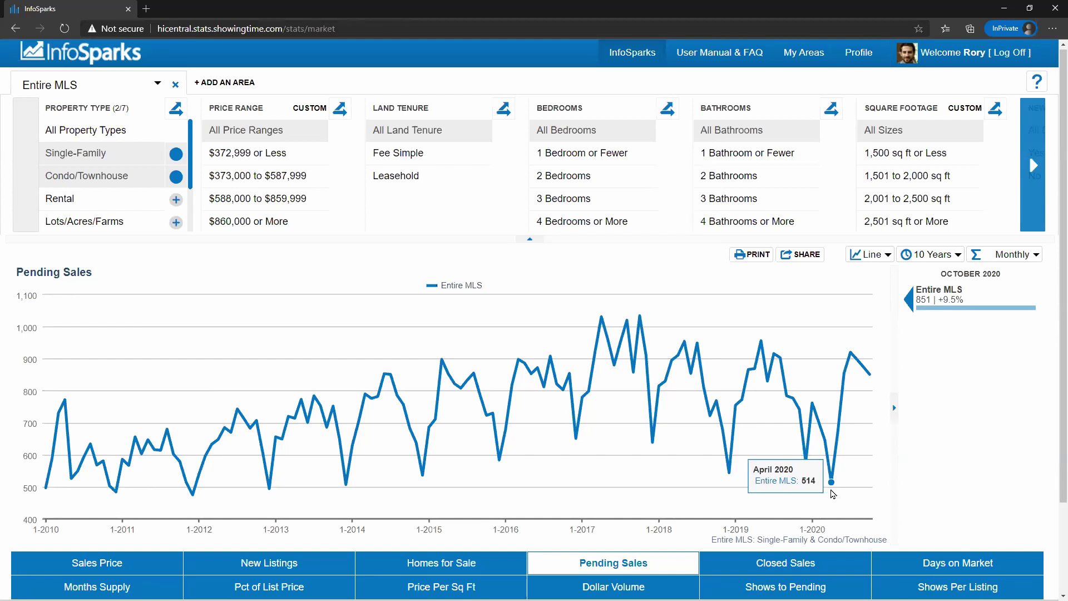
mouse_move(839, 436)
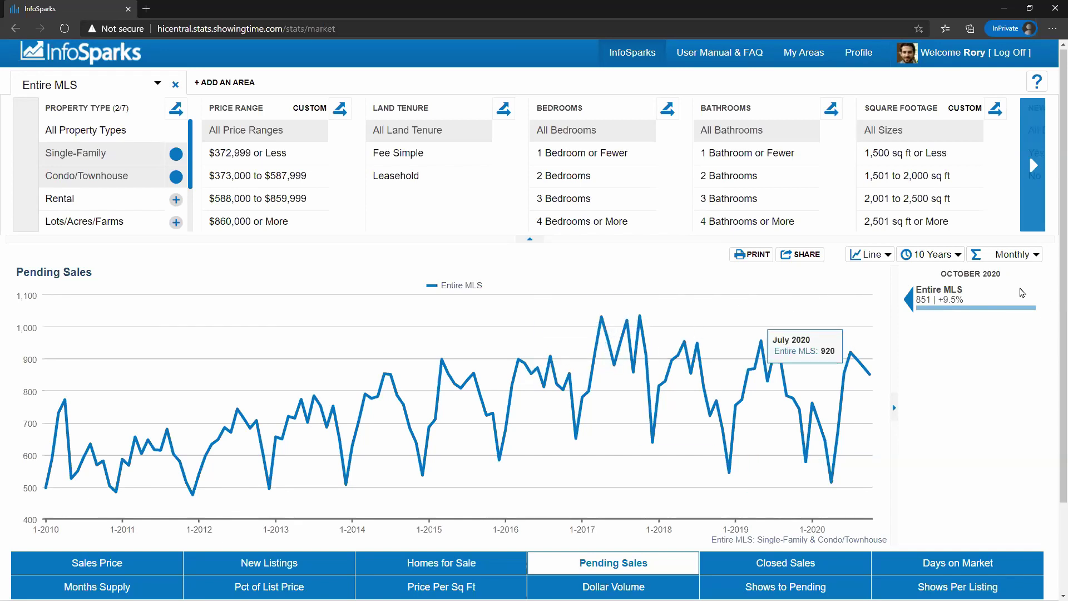
click(1018, 262)
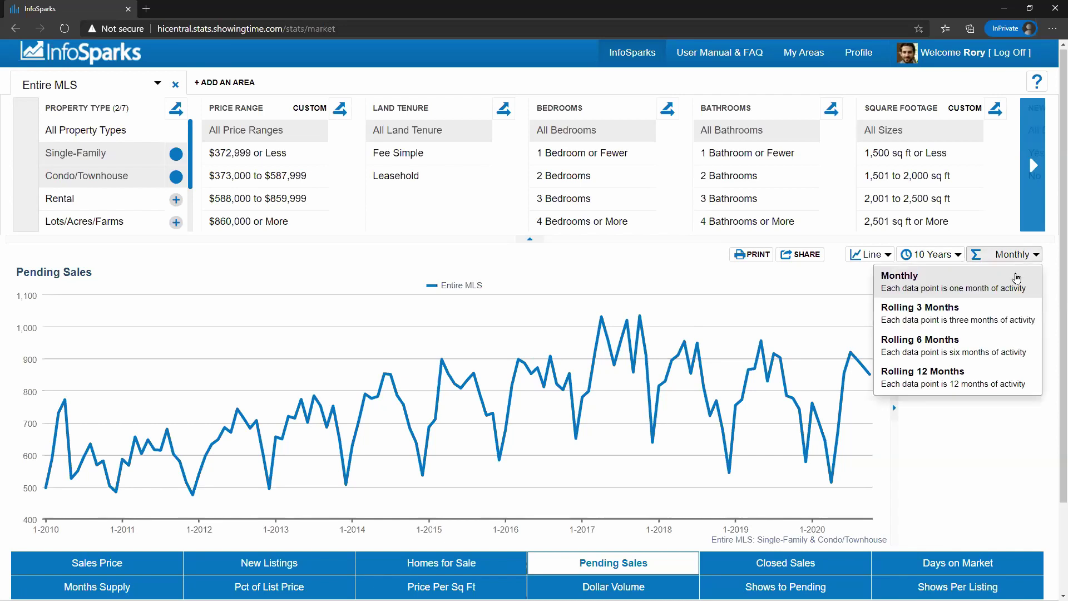
click(1023, 375)
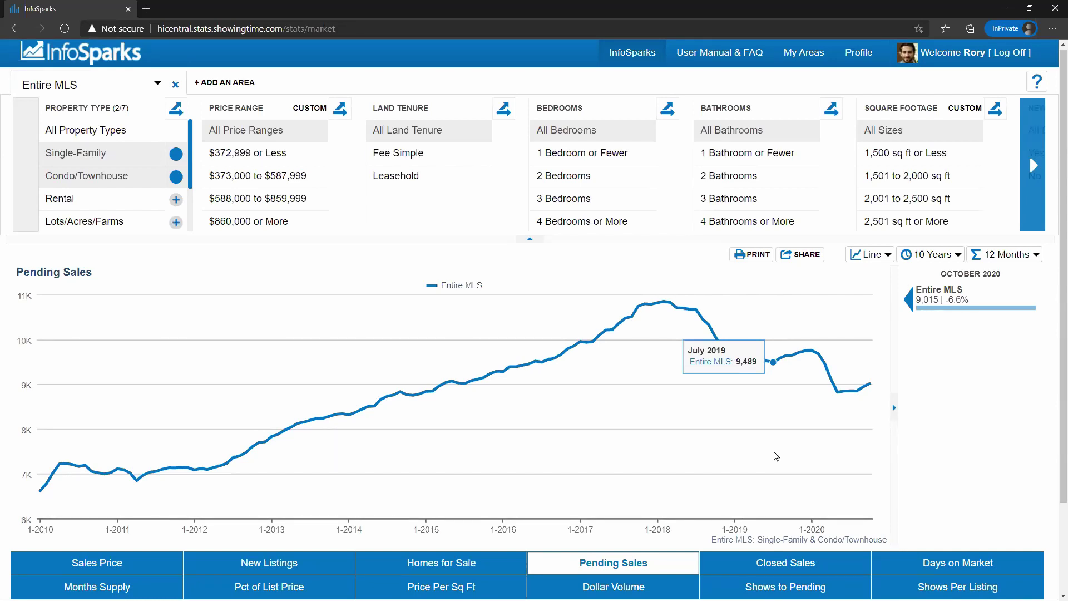
Step: Display the Closed Sales metric and set its calculation to Monthly
click(784, 565)
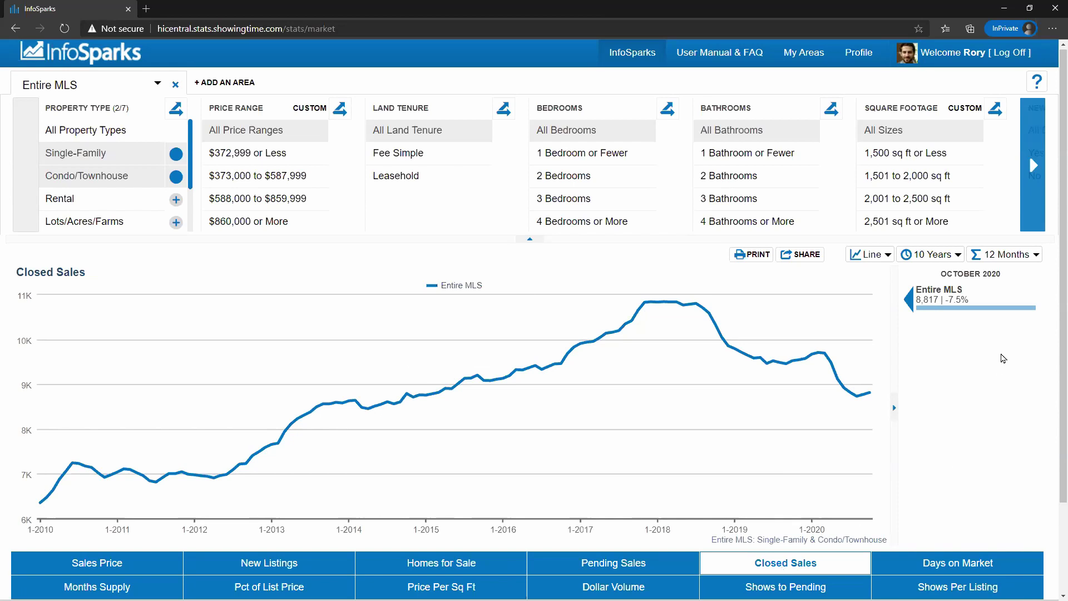
click(1012, 256)
click(1002, 276)
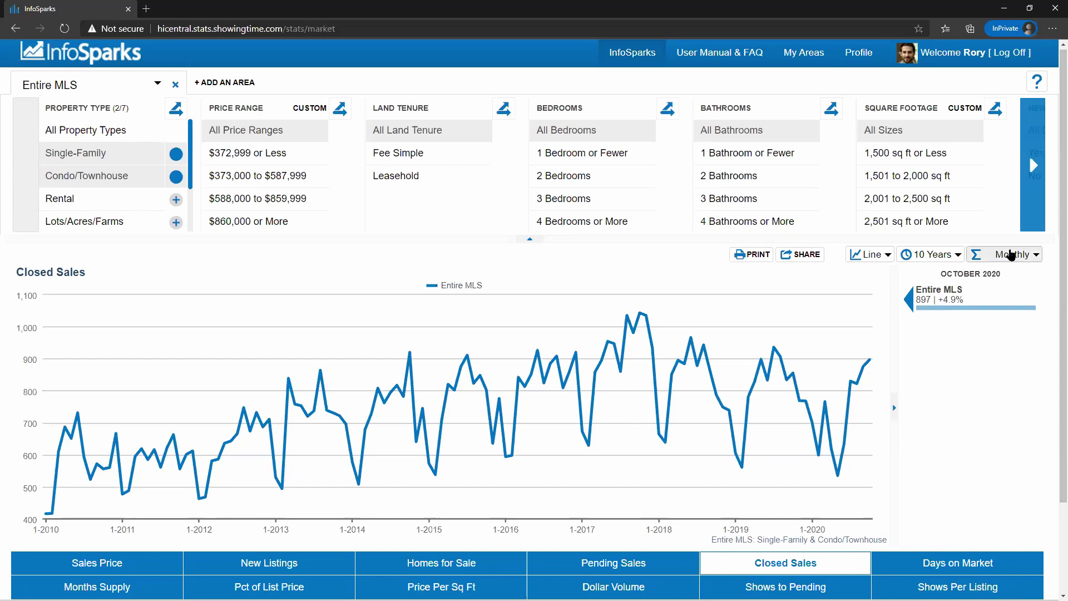
Step: Compare Closed Sales as Rolling 12 Months, and return the calculation to Monthly
click(1013, 253)
click(973, 371)
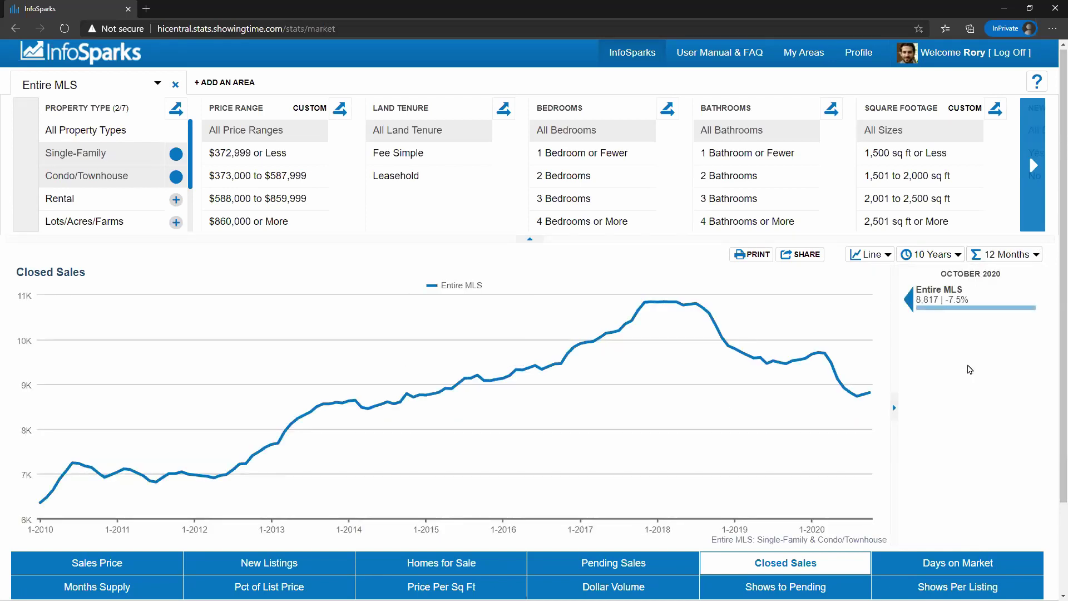
click(1011, 254)
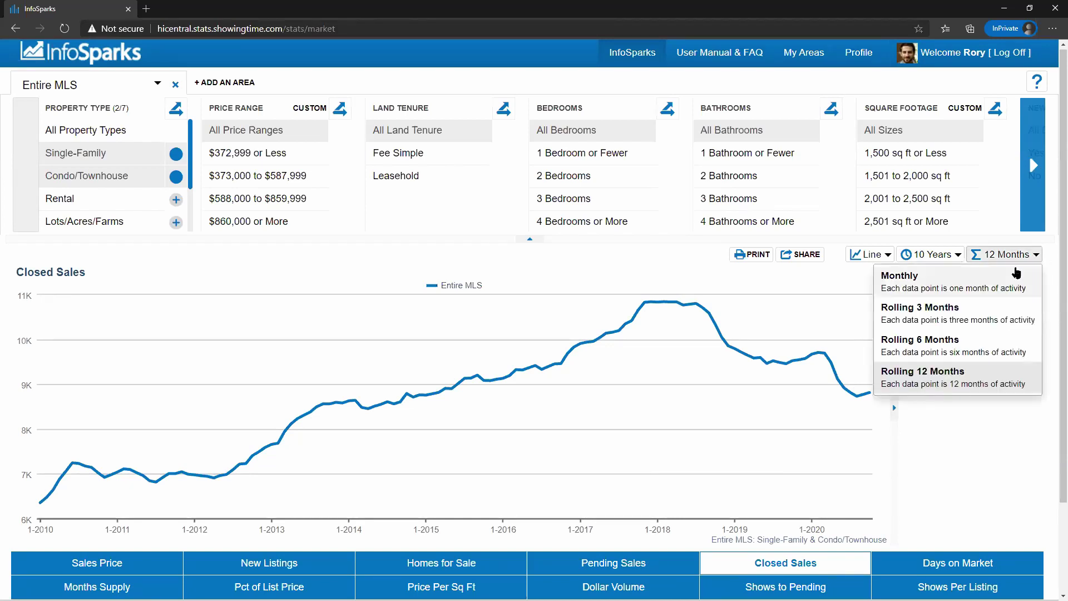
click(1018, 274)
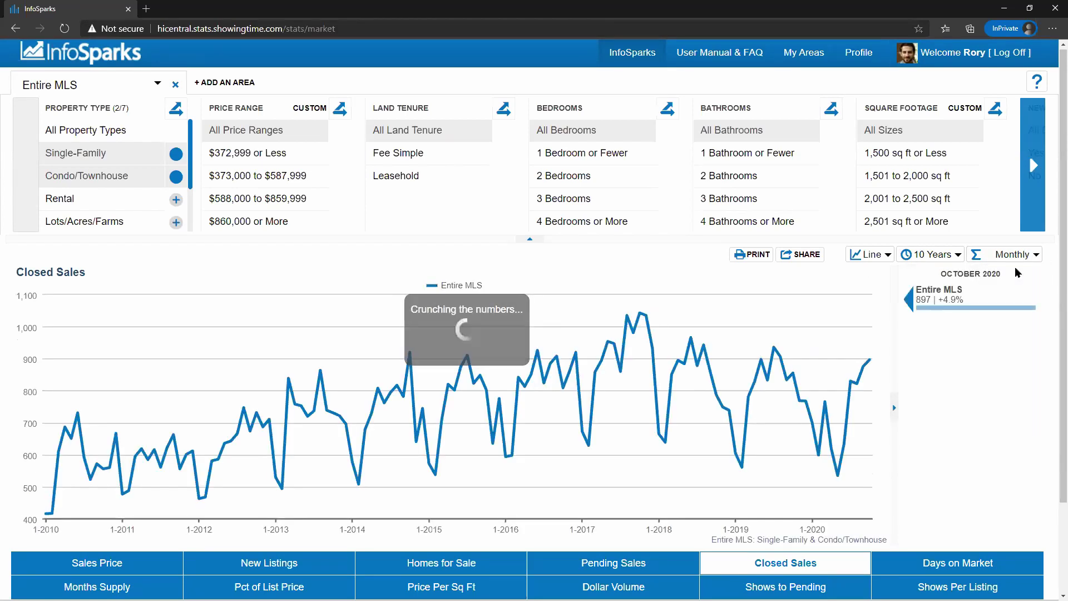
Step: Display the median Sales Price metric and calculate it as Rolling 12 Months
click(94, 561)
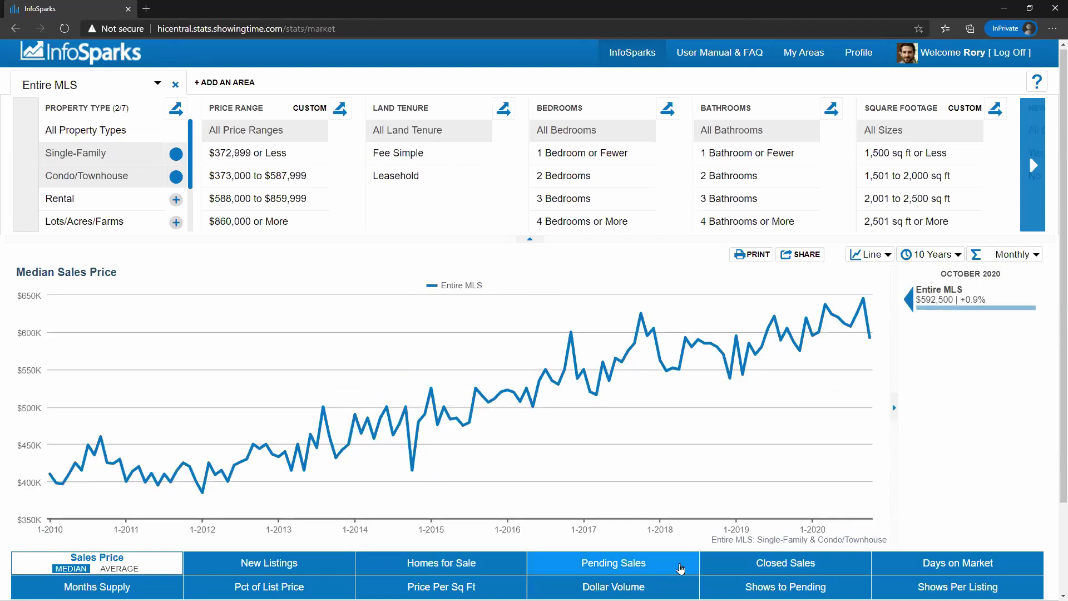
click(1005, 254)
click(953, 383)
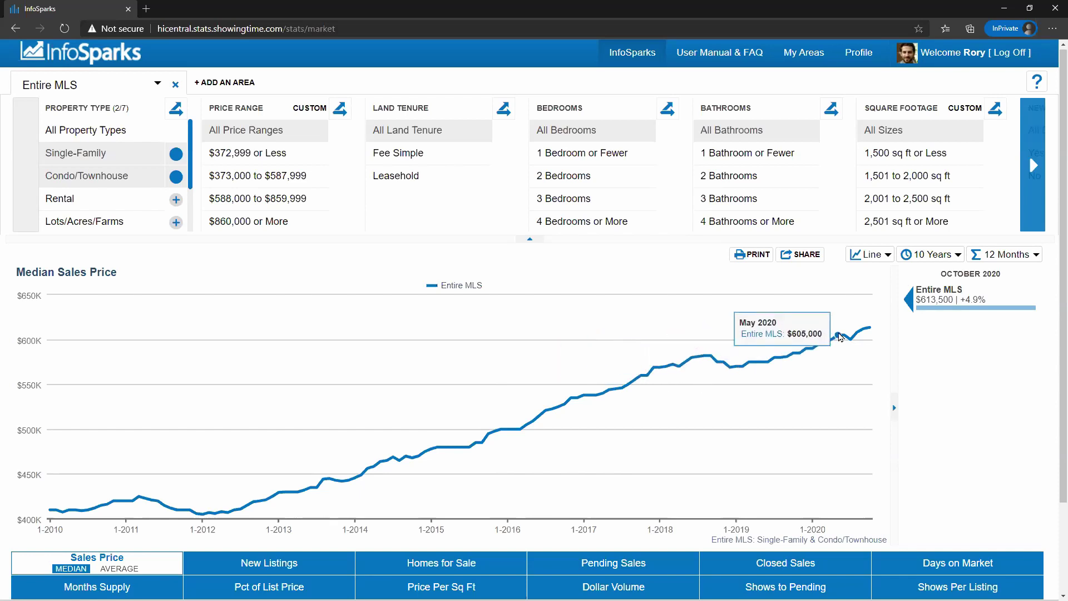
Step: Display the Months Supply metric and set its calculation to Monthly
click(97, 587)
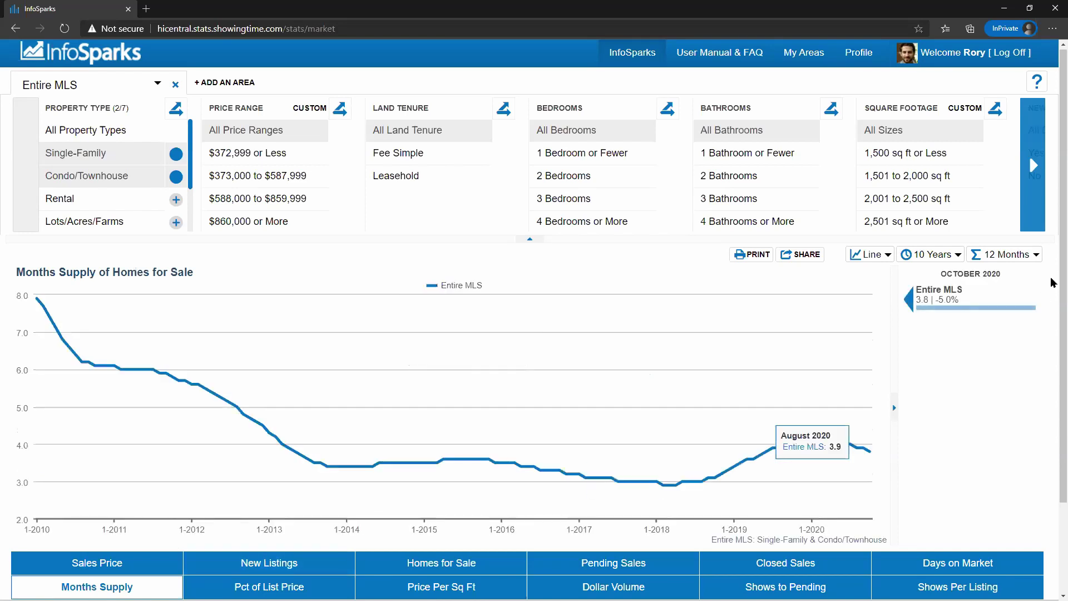
click(983, 256)
click(985, 291)
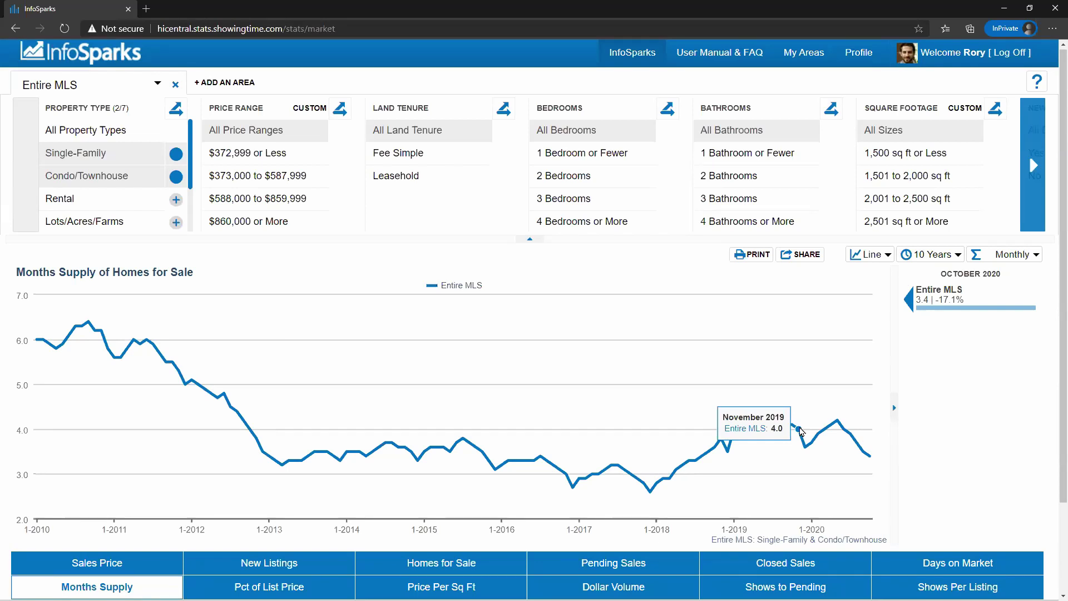
Step: View the monthly New Listings chart, and switch the metric to Homes for Sale
click(295, 573)
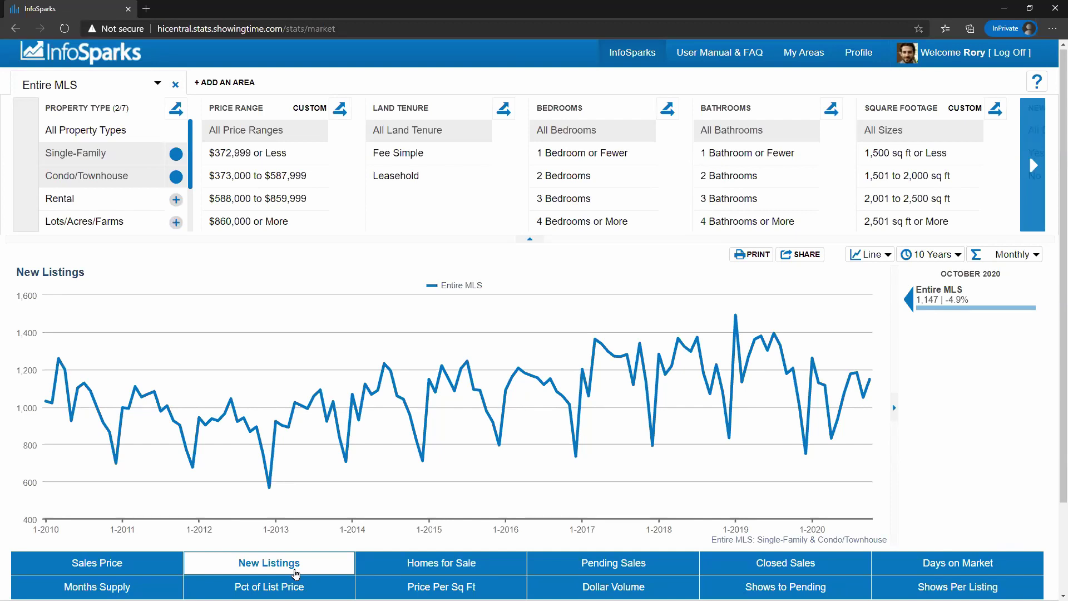
click(454, 563)
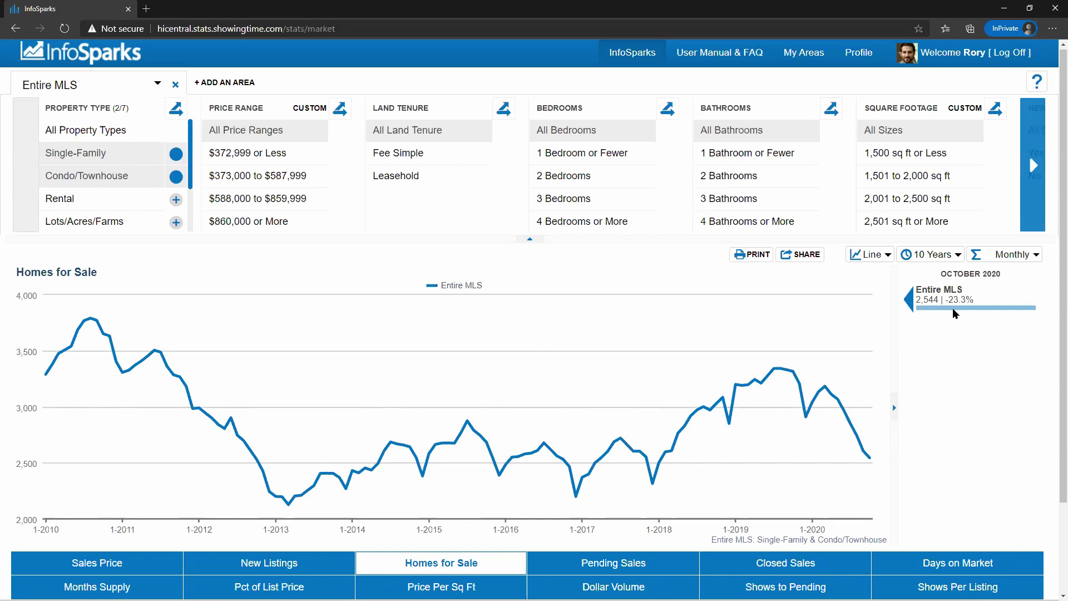
Step: Try the Homes for Sale chart over 3 Years, and restore the 10 Years time frame
click(943, 255)
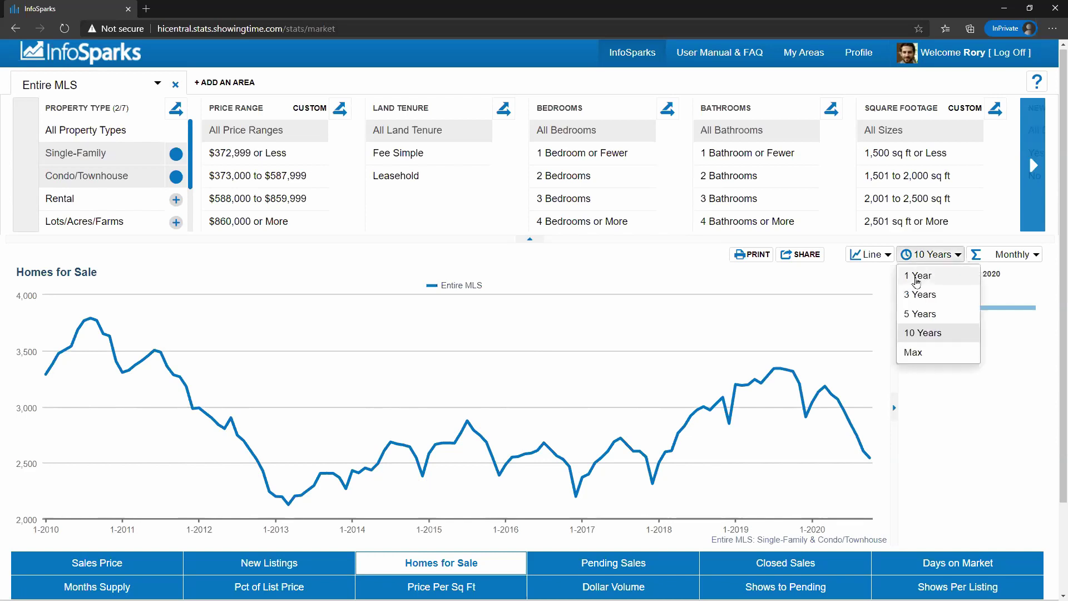
click(920, 296)
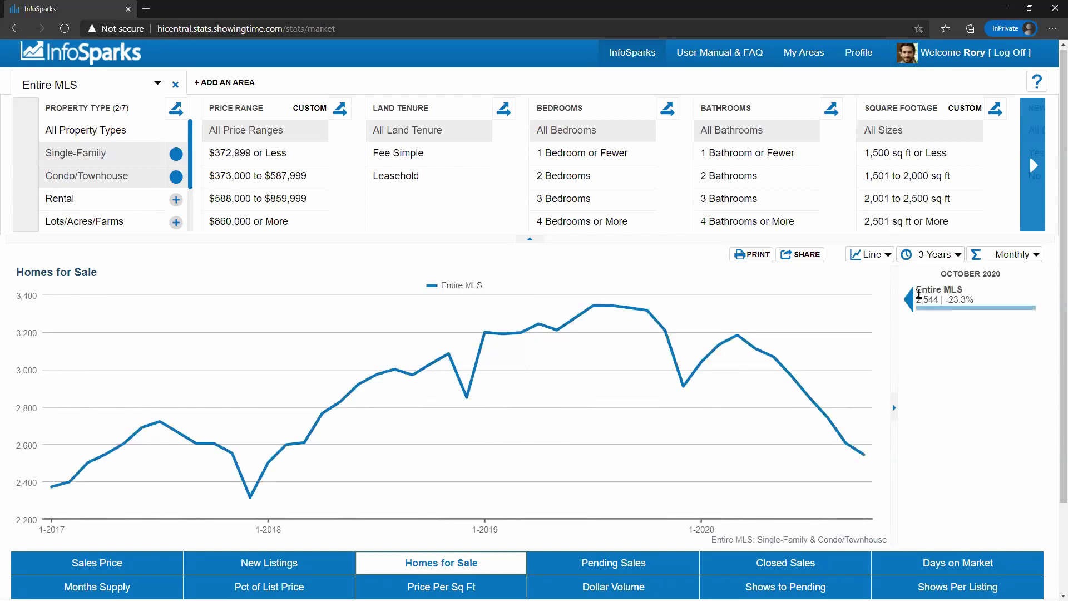
click(950, 254)
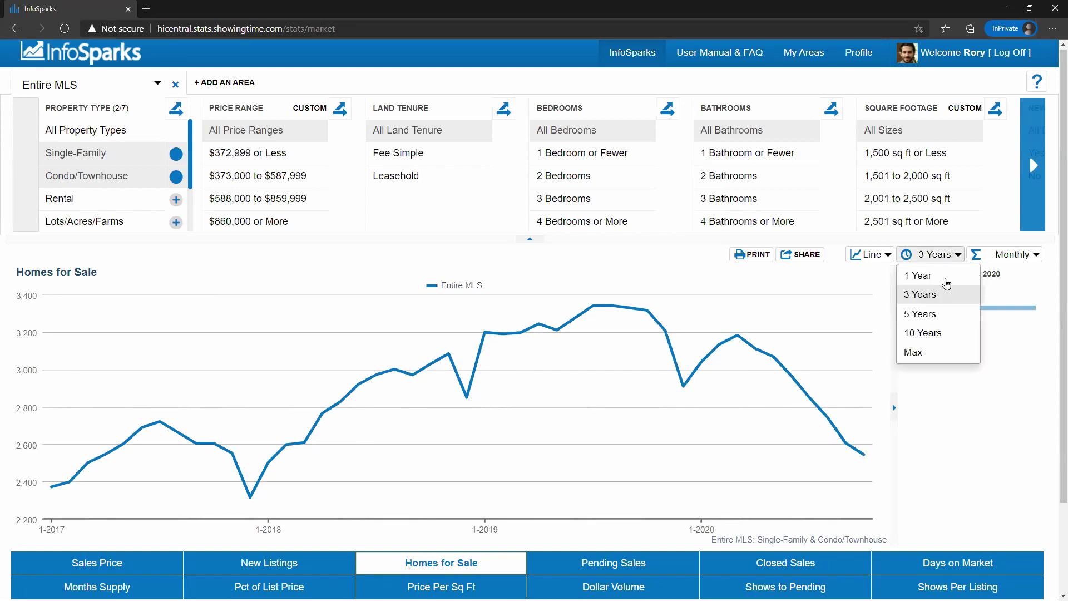
click(943, 342)
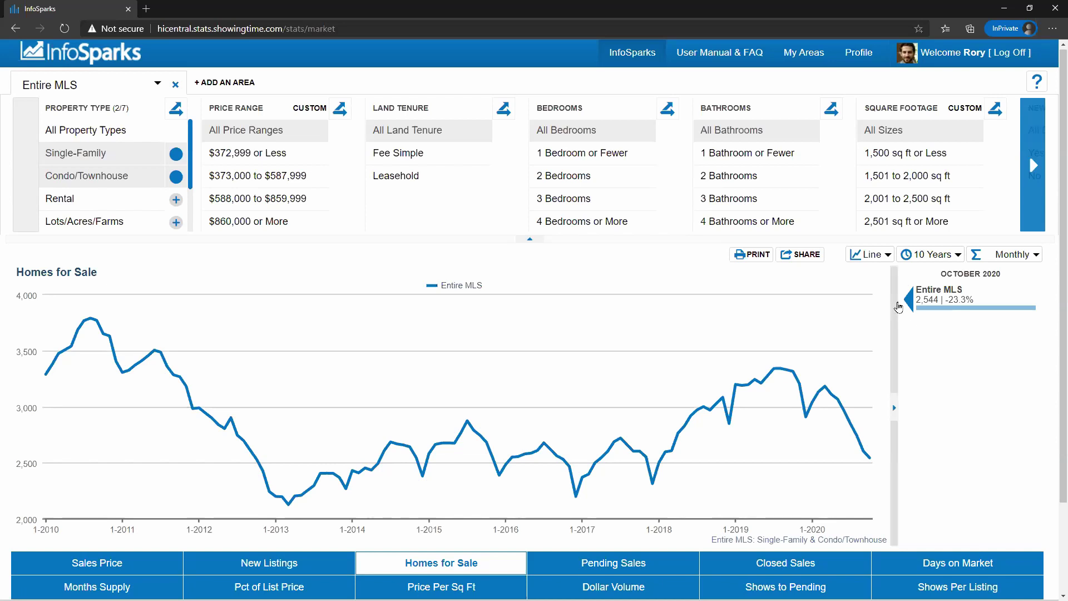
Step: Change the Homes for Sale chart to the Bar type and inspect the October 2018, 2019 and 2020 bars
click(867, 255)
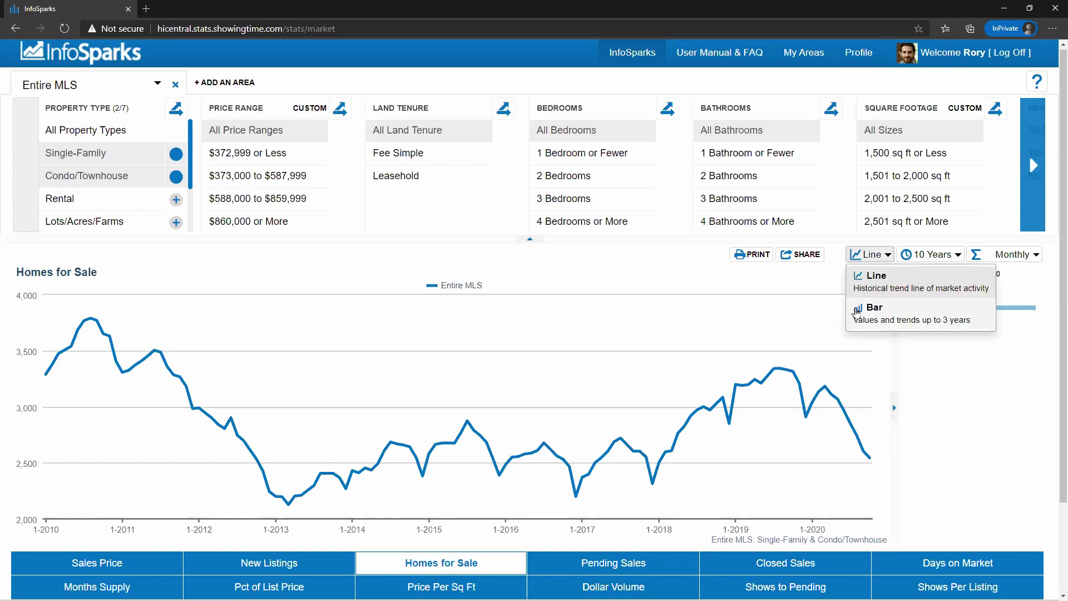
click(857, 310)
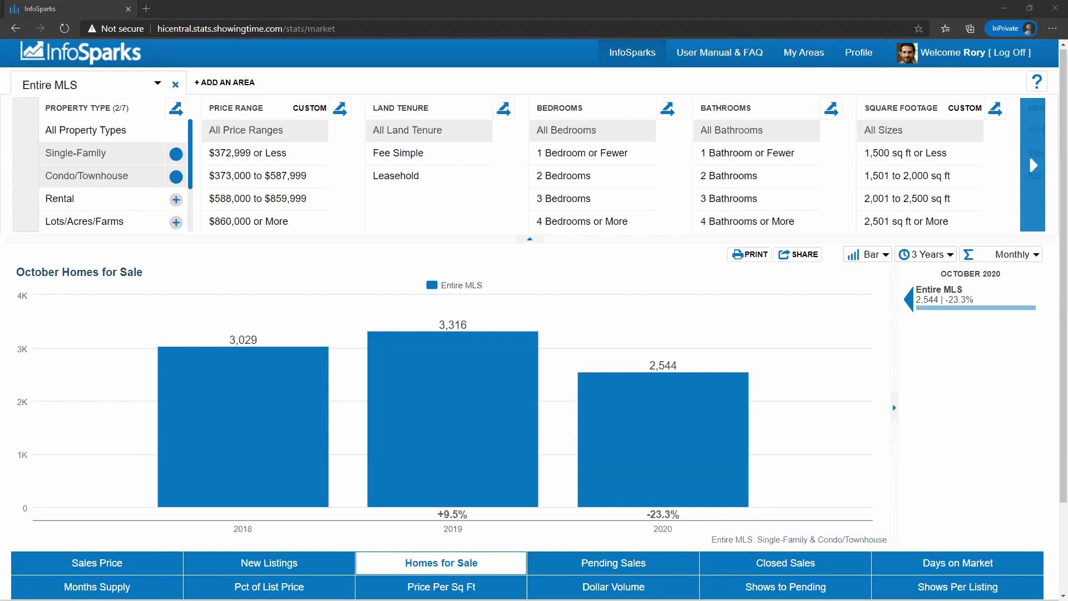
mouse_move(315, 456)
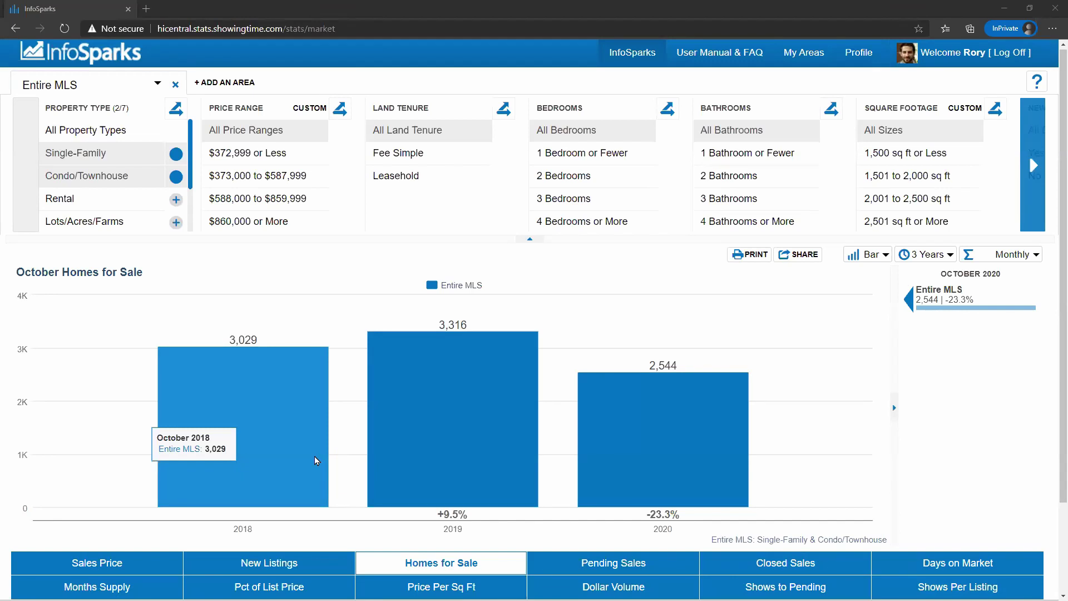
mouse_move(525, 394)
mouse_move(621, 401)
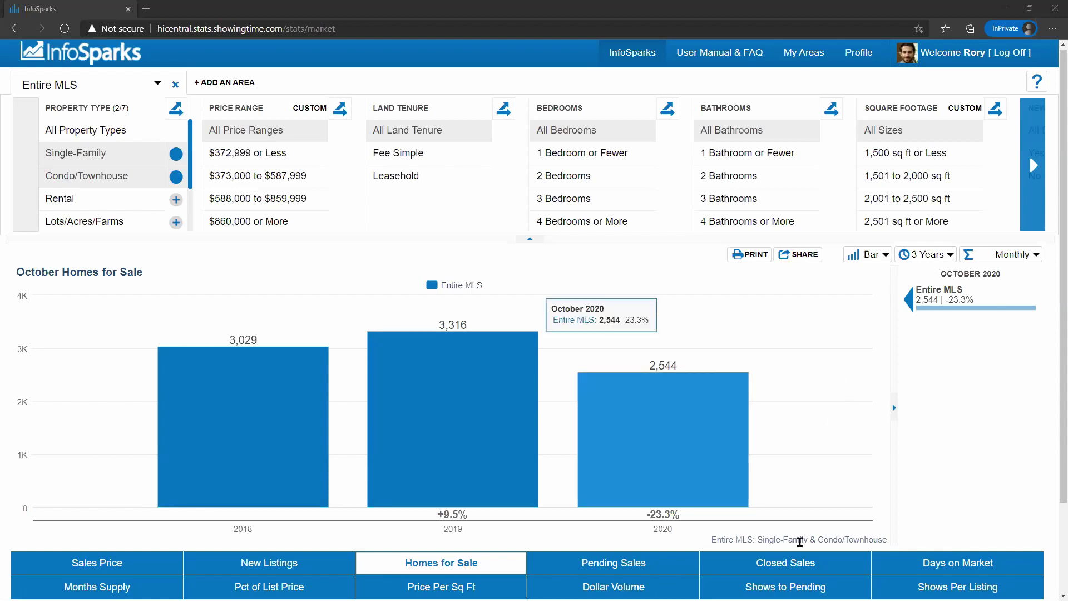
Step: Display Closed Sales in the bar chart and set the calculation to Year to Date
click(704, 575)
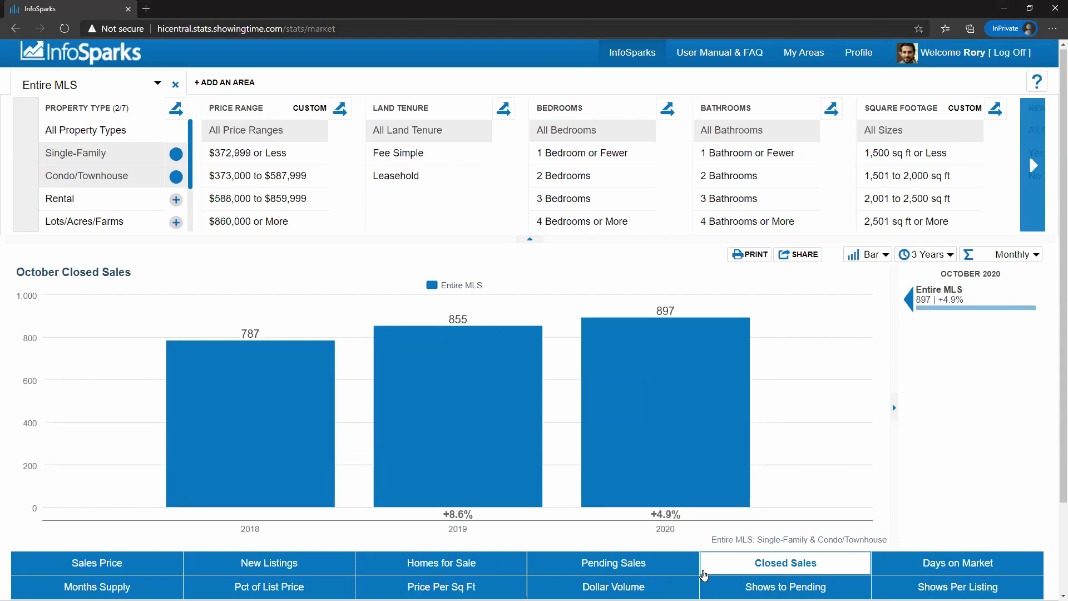
click(1026, 259)
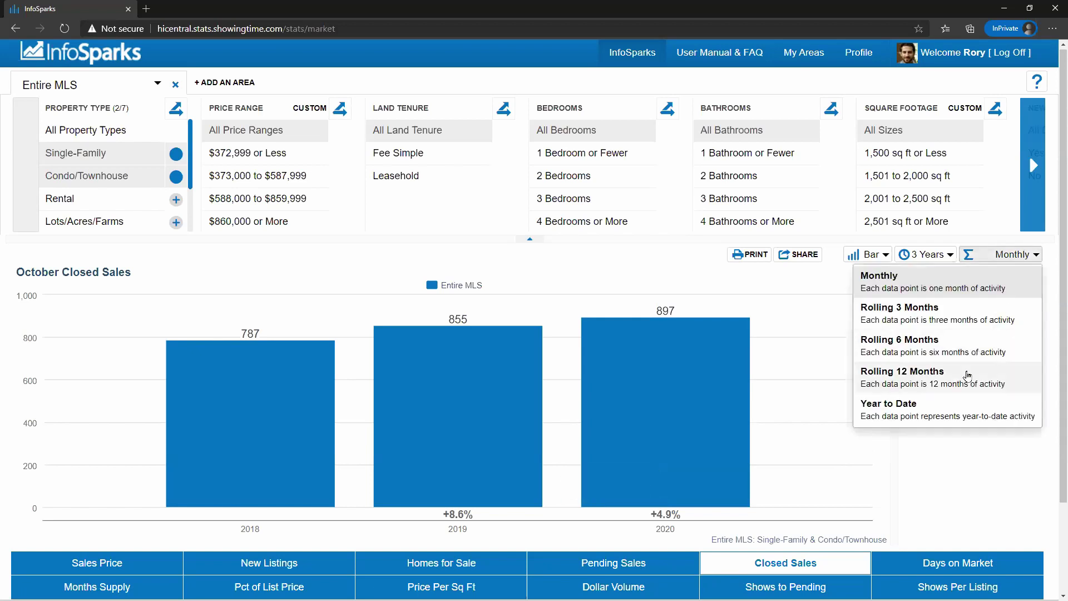
click(962, 407)
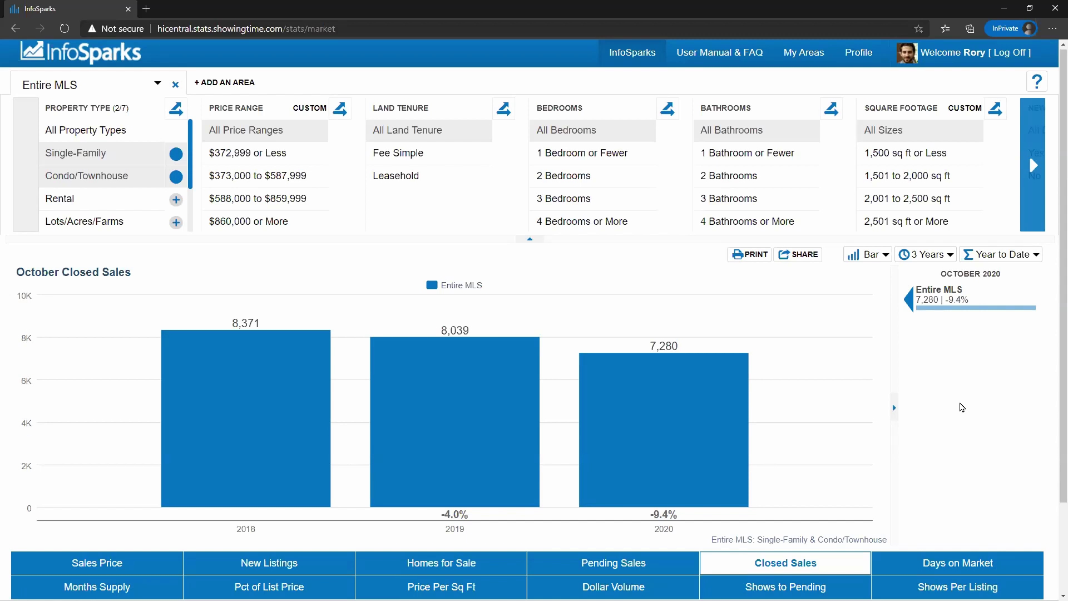
Step: Check the Year to Date bars for Pending Sales, and return to Closed Sales
click(673, 561)
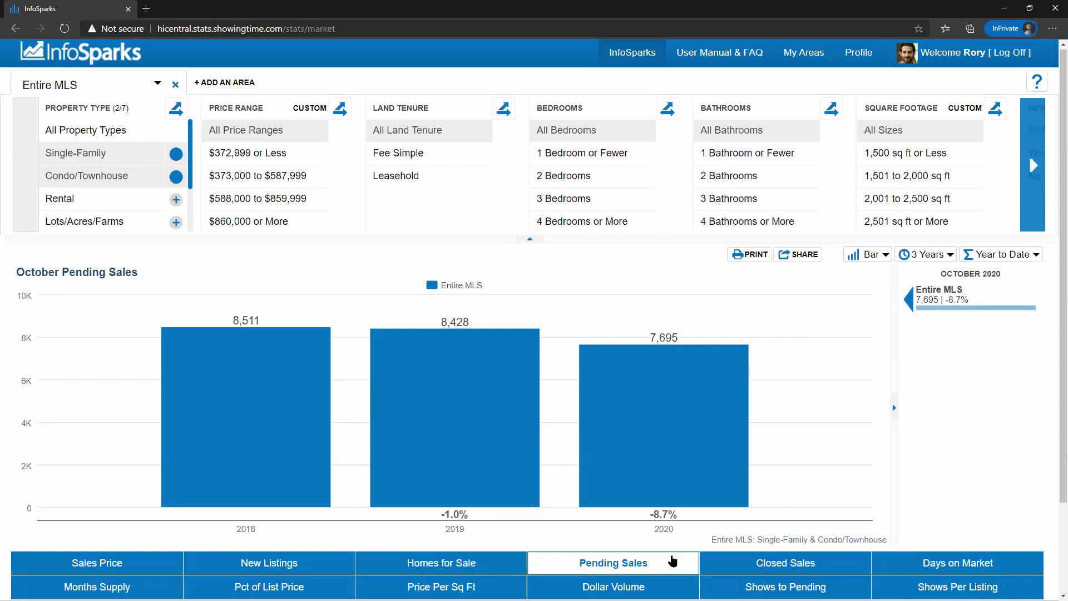
click(729, 565)
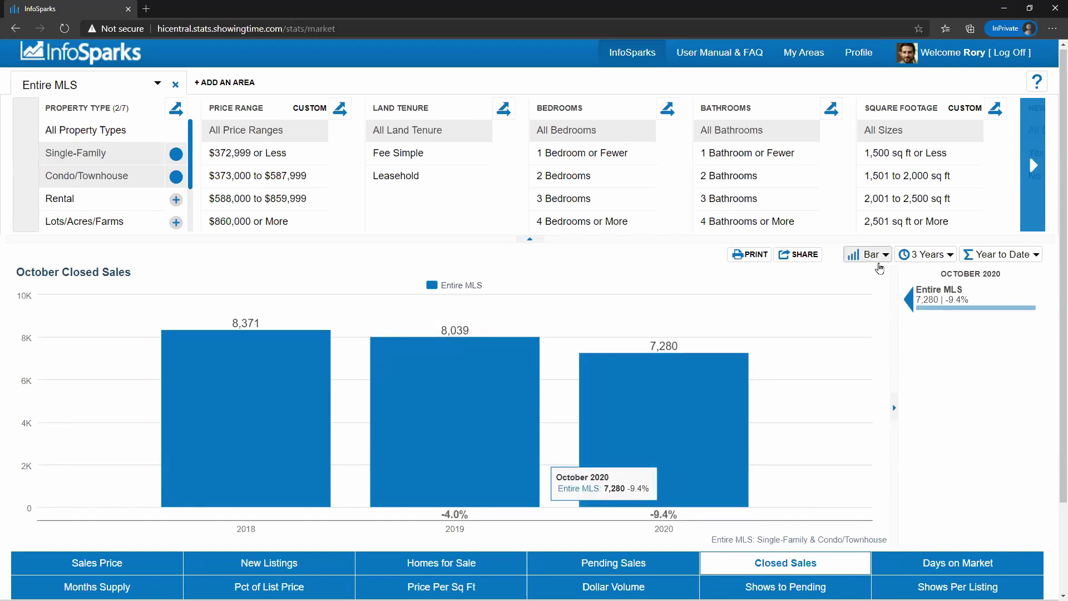
Step: Change the Closed Sales chart from Bar back to the Line type
click(878, 258)
click(867, 279)
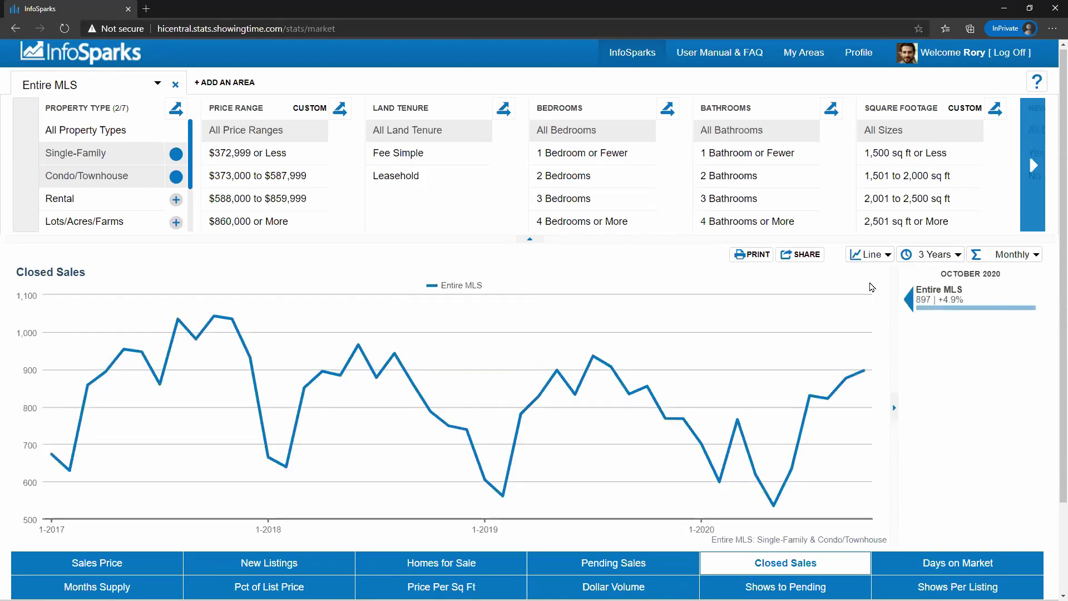
Step: Chart the median Sales Price over 10 Years with a Rolling 12 Months calculation
click(173, 559)
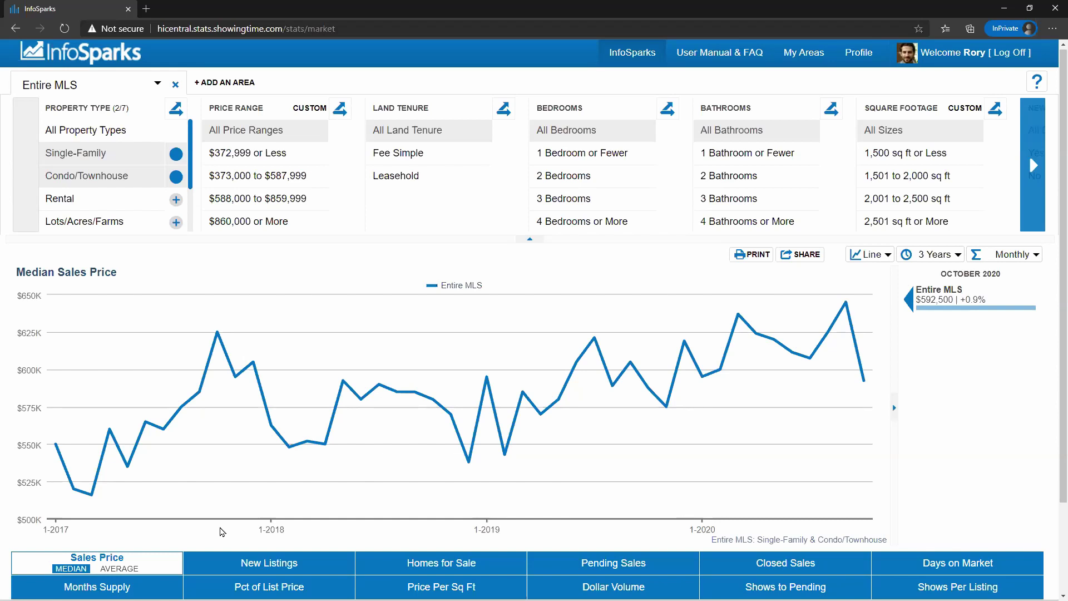
click(946, 255)
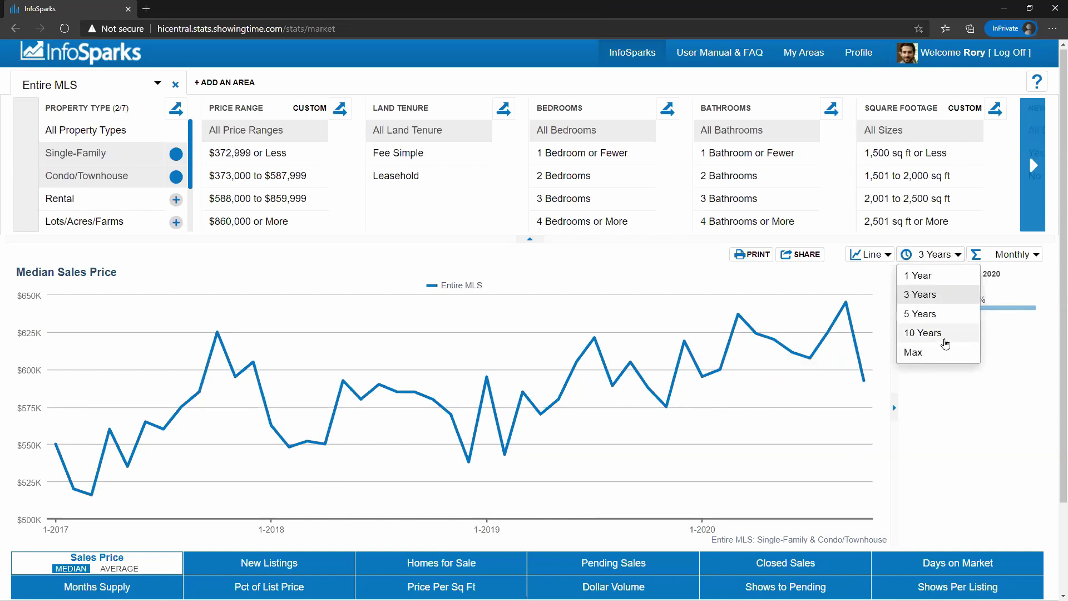
click(926, 333)
click(1029, 256)
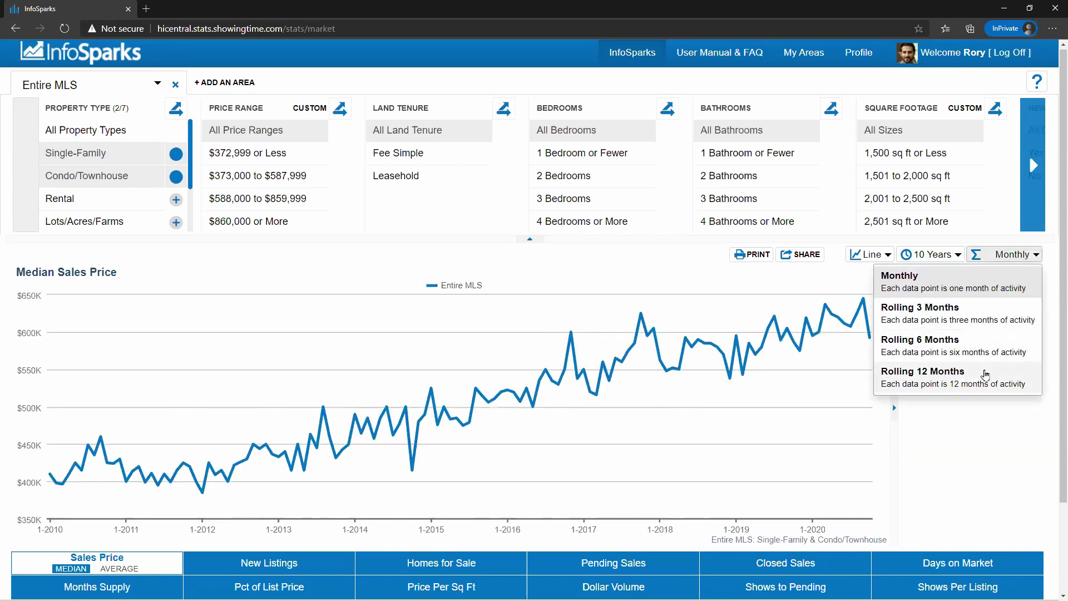
click(987, 371)
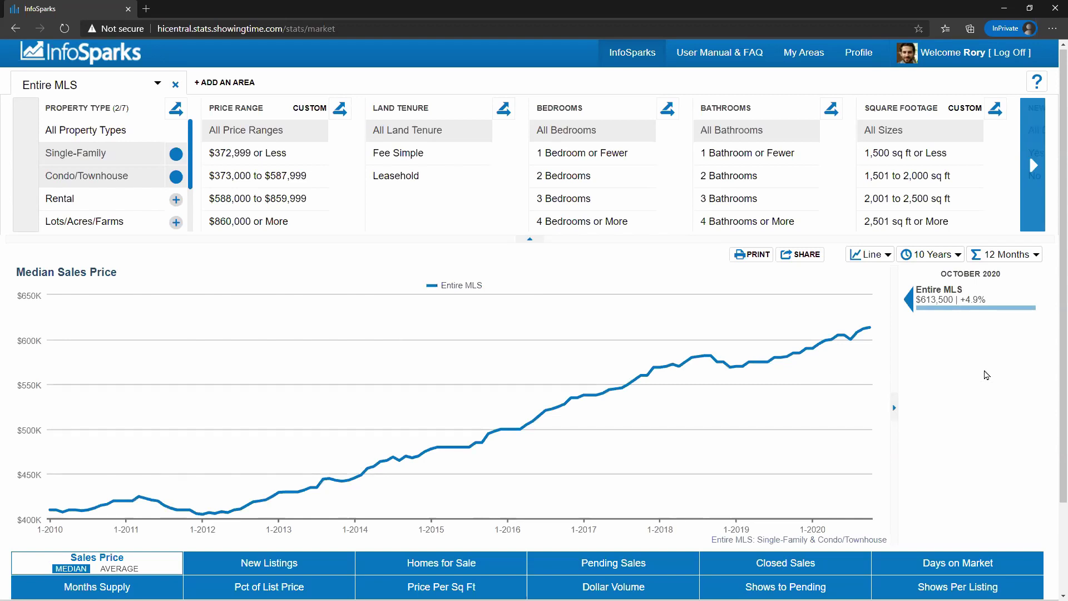